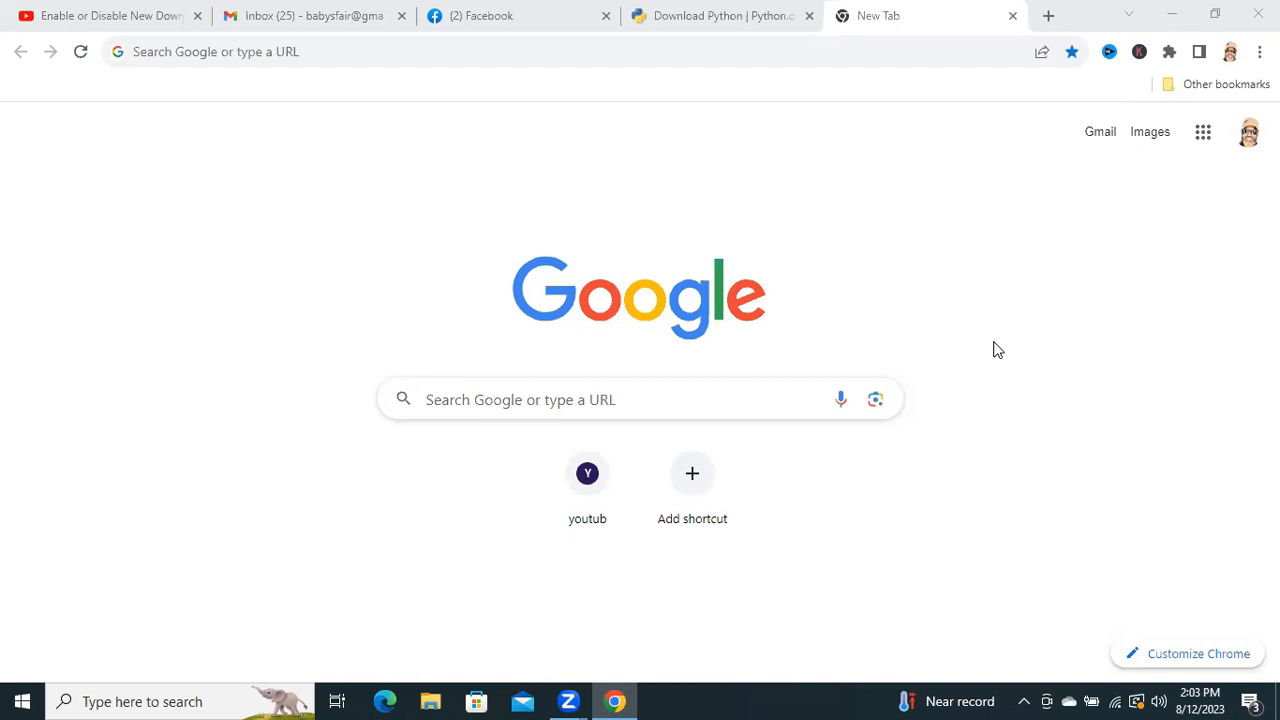
Step: Abandon entering an address and switch to the 'Download Python | Python.org' tab
{"action": "key", "text": "ctrl+l"}
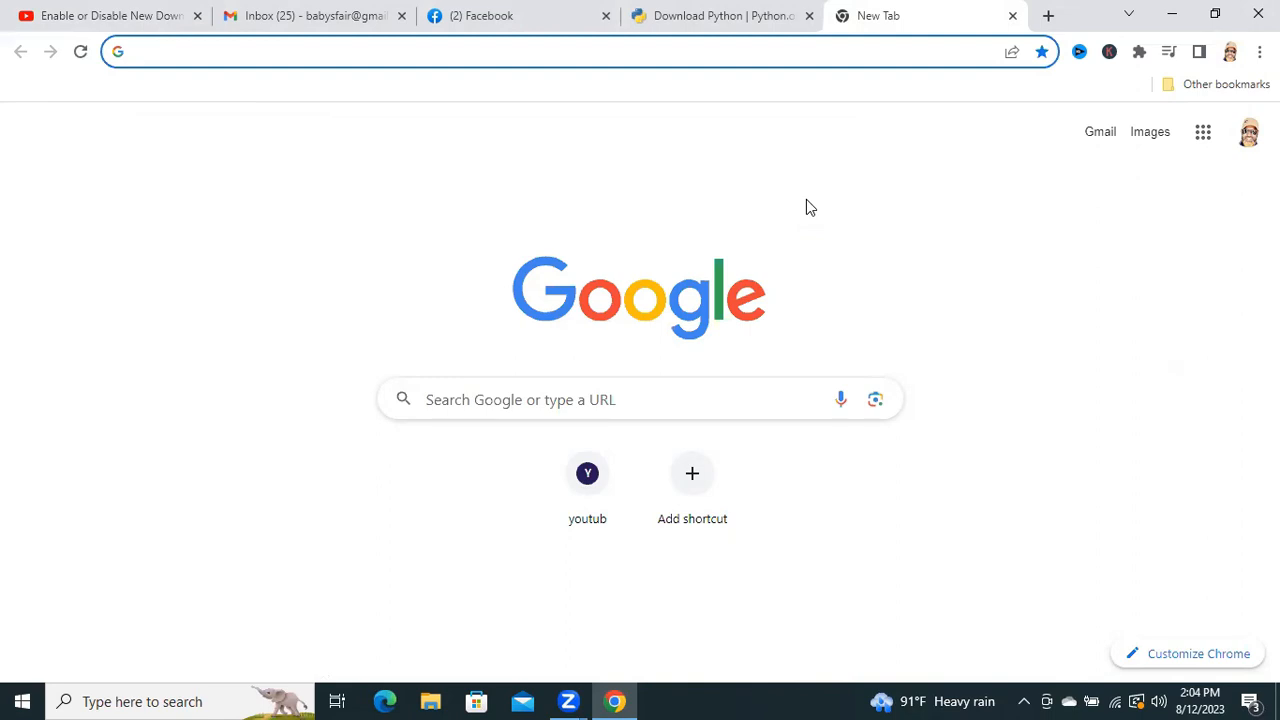
{"action": "left_click", "coordinate": [806, 207]}
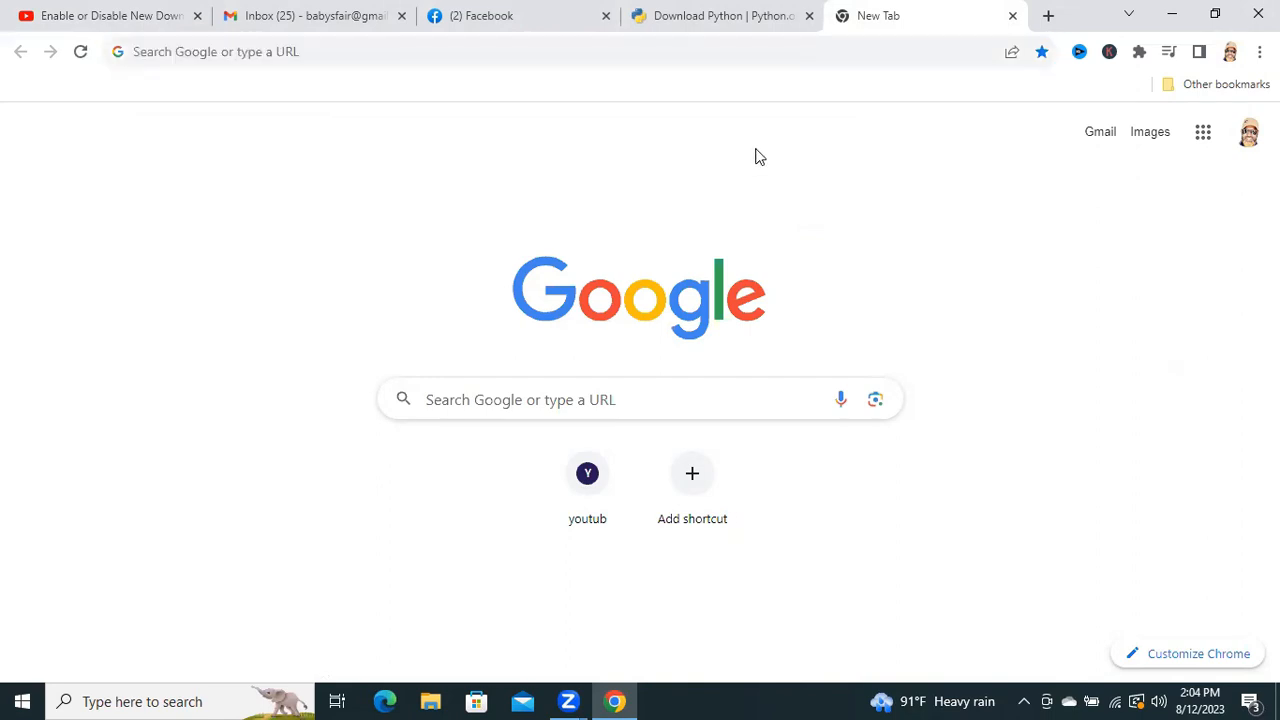
{"action": "left_click", "coordinate": [730, 15]}
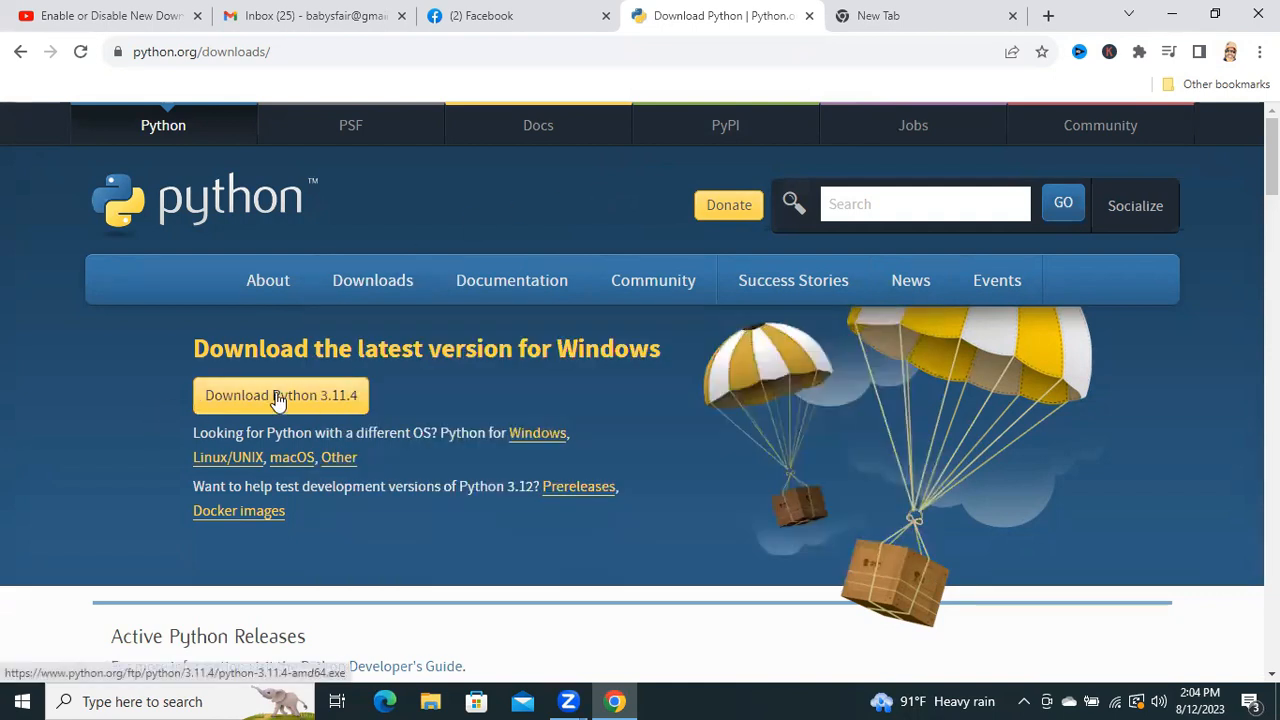
Step: Download the Python 3.11.4 installer and confirm it finished in the download bubble
{"action": "left_click", "coordinate": [276, 397]}
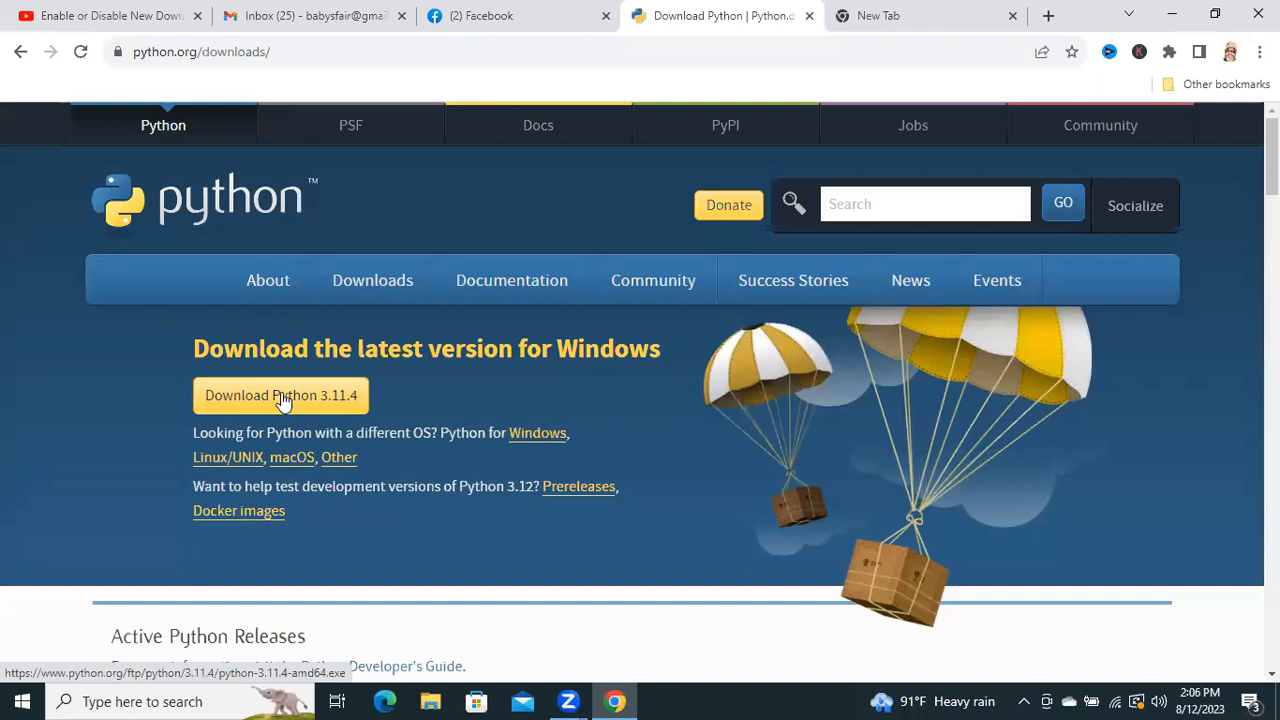
{"action": "left_click", "coordinate": [283, 398]}
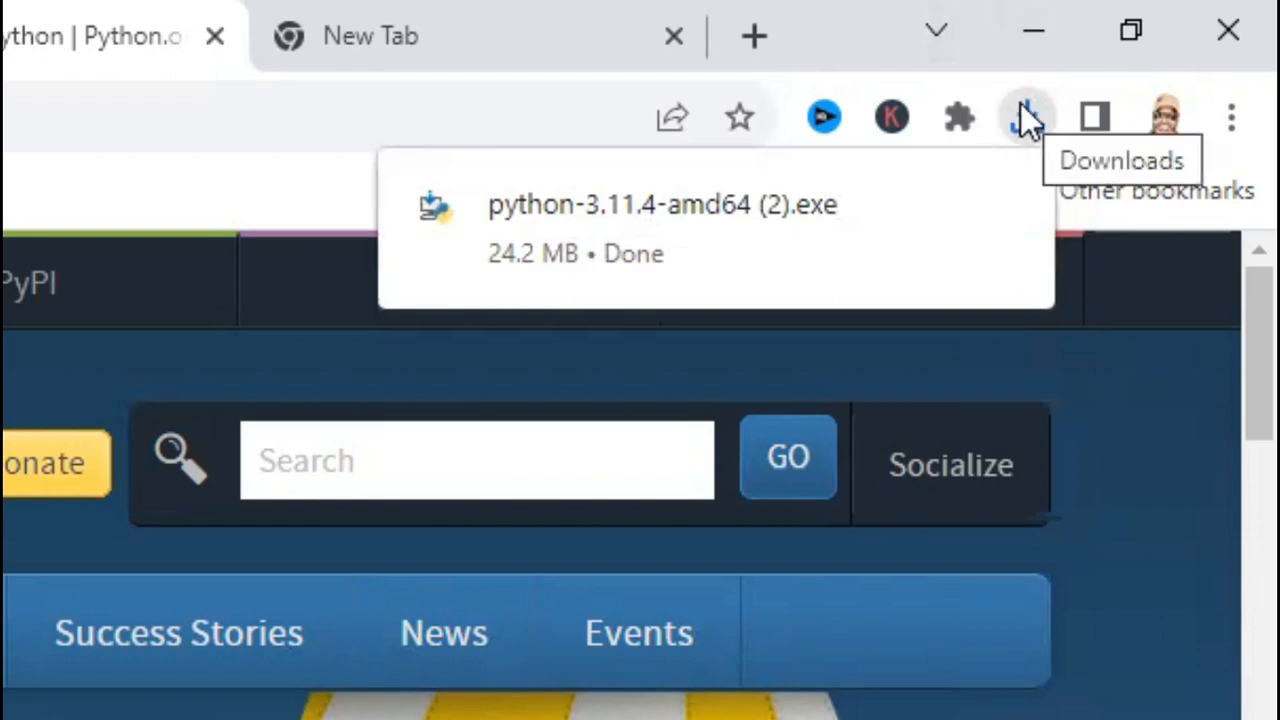
{"action": "left_click", "coordinate": [1022, 170]}
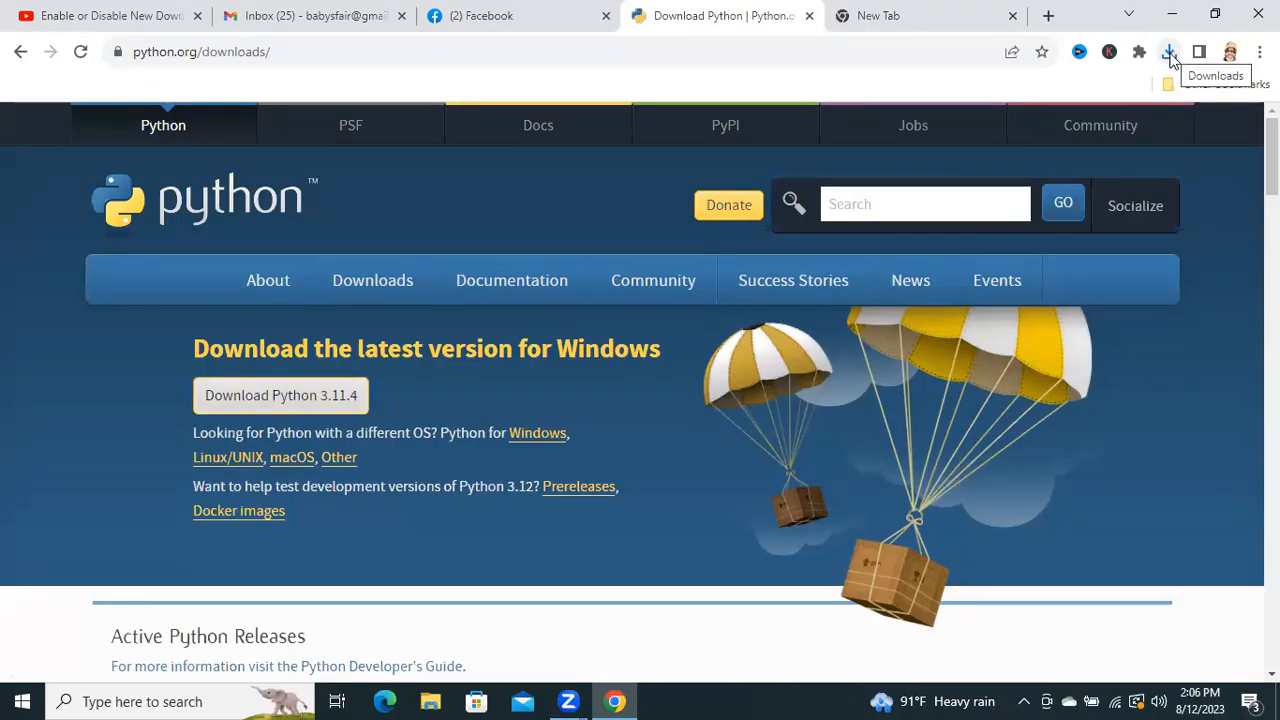
{"action": "left_click", "coordinate": [1259, 51]}
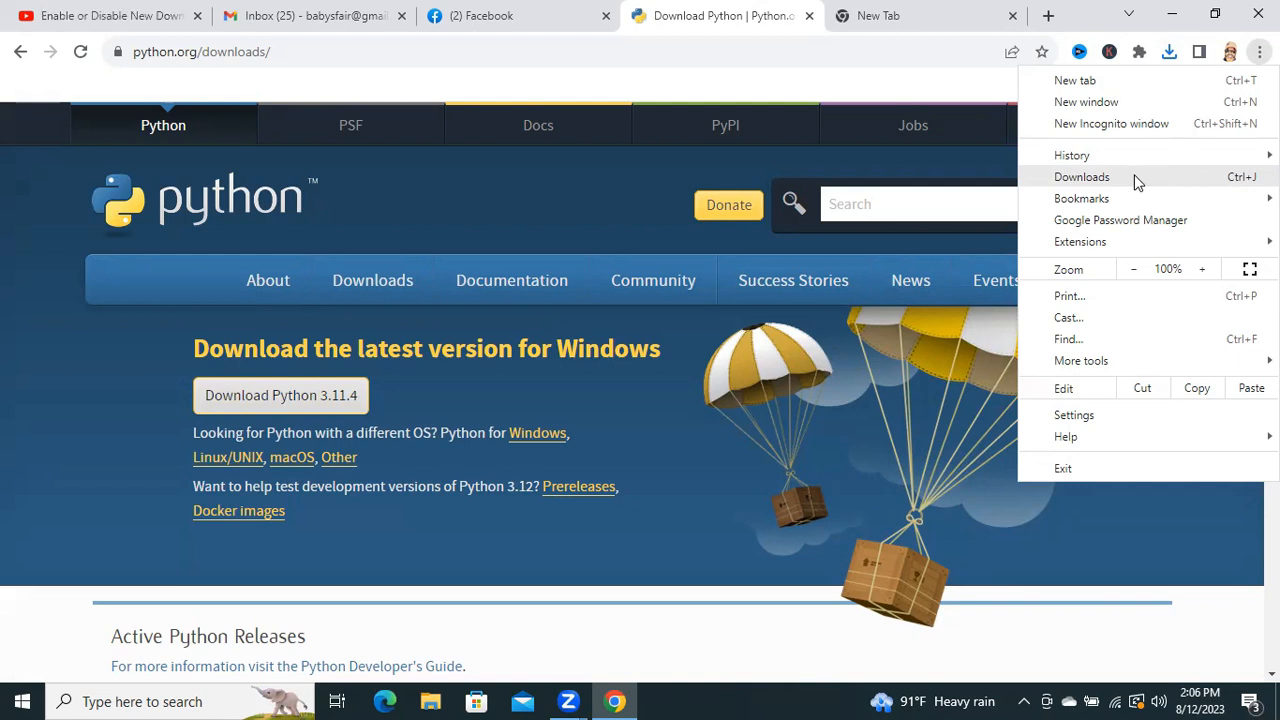
Step: Load chrome://flags in the new tab to reach the Experiments page
{"action": "left_click", "coordinate": [562, 208]}
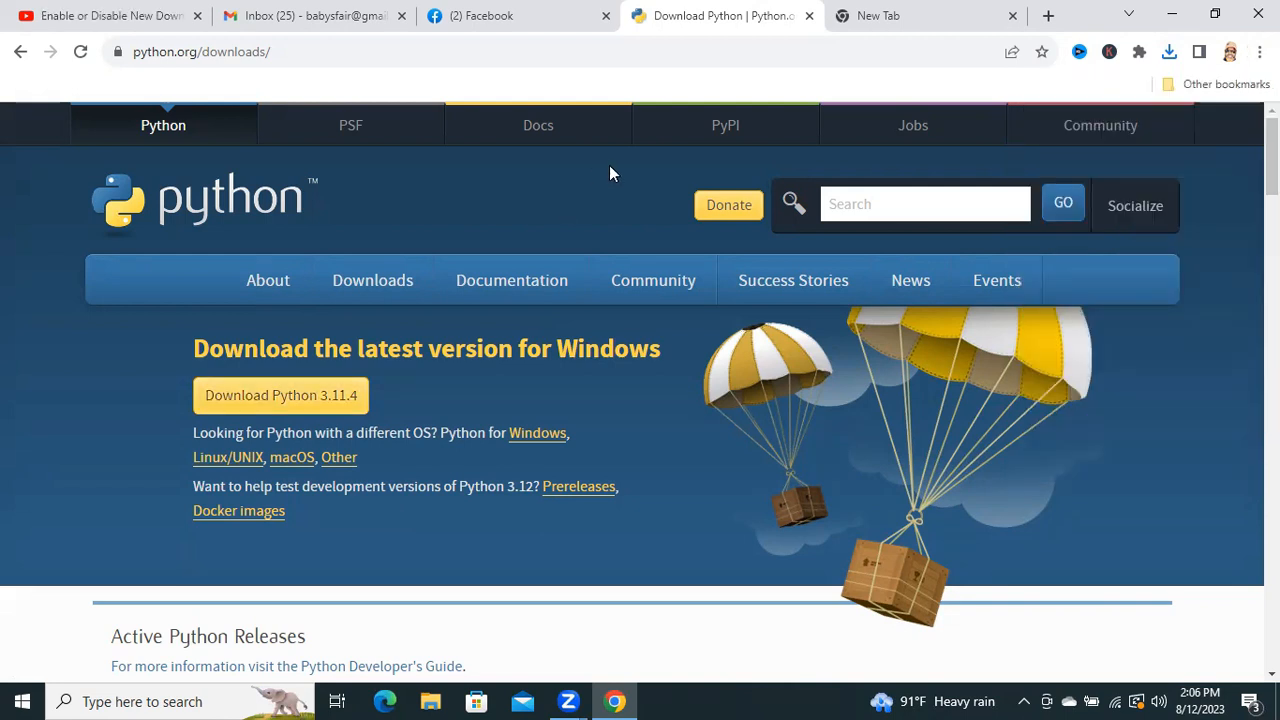
{"action": "left_click", "coordinate": [873, 20]}
{"action": "type", "text": "chrome://flags/"}
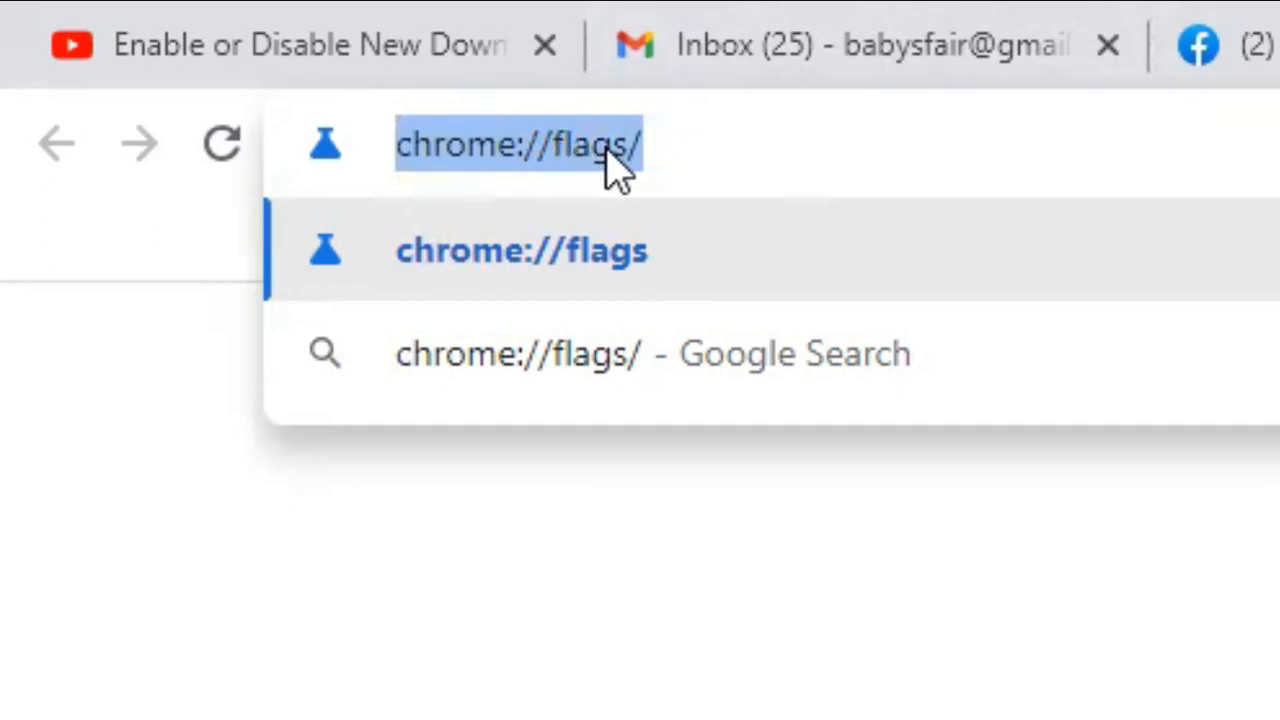
{"action": "left_click", "coordinate": [646, 145]}
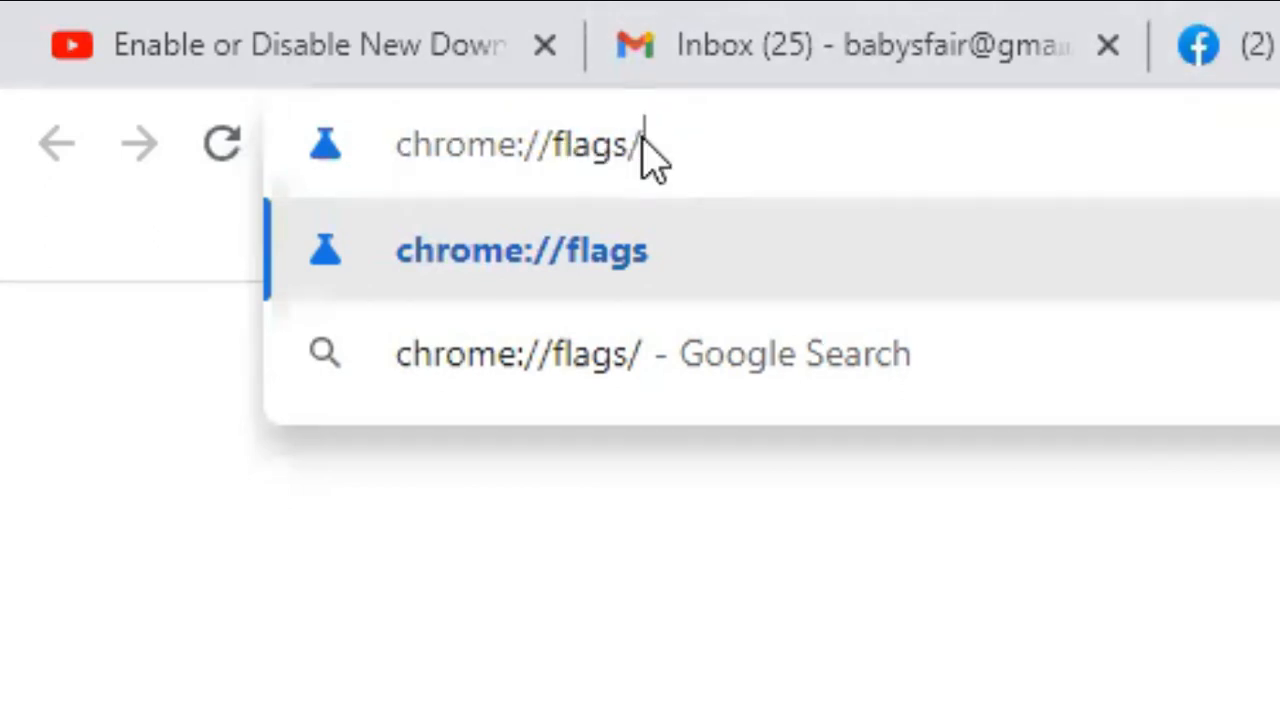
{"action": "key", "text": "Return"}
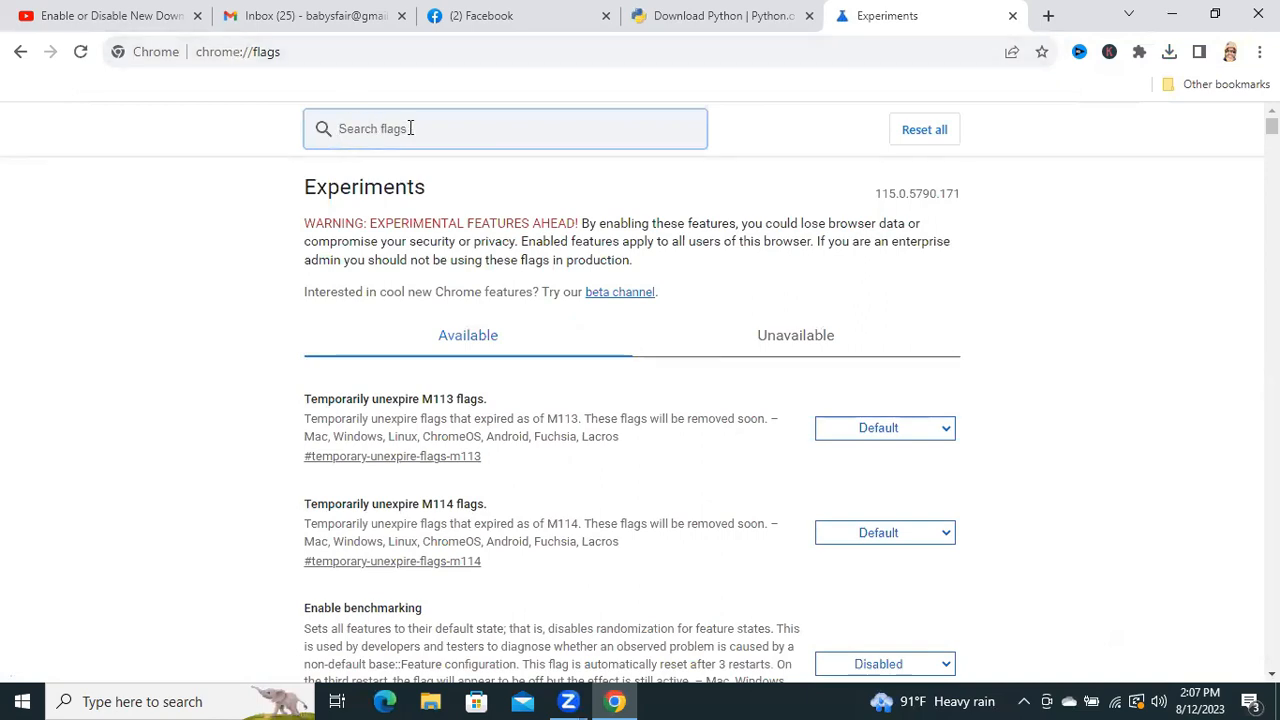
{"action": "type", "text": "download"}
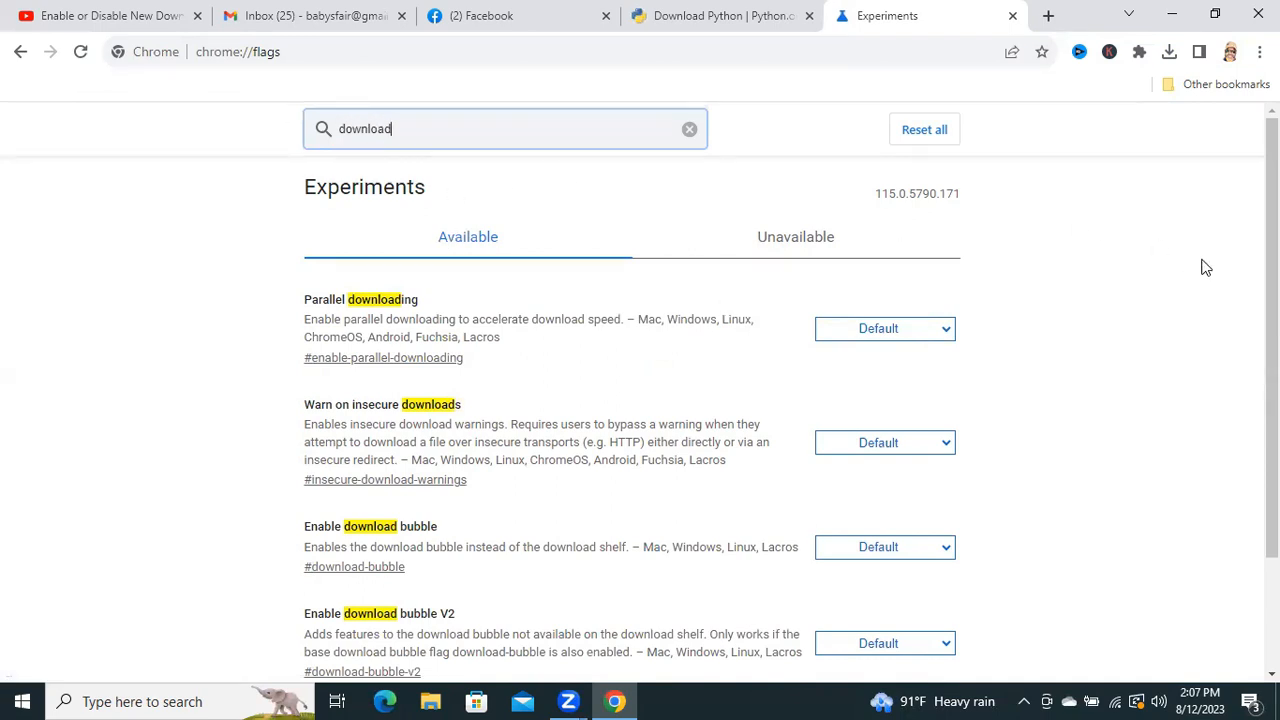
{"action": "scroll", "coordinate": [1272, 300], "scroll_direction": "down", "scroll_amount": 2}
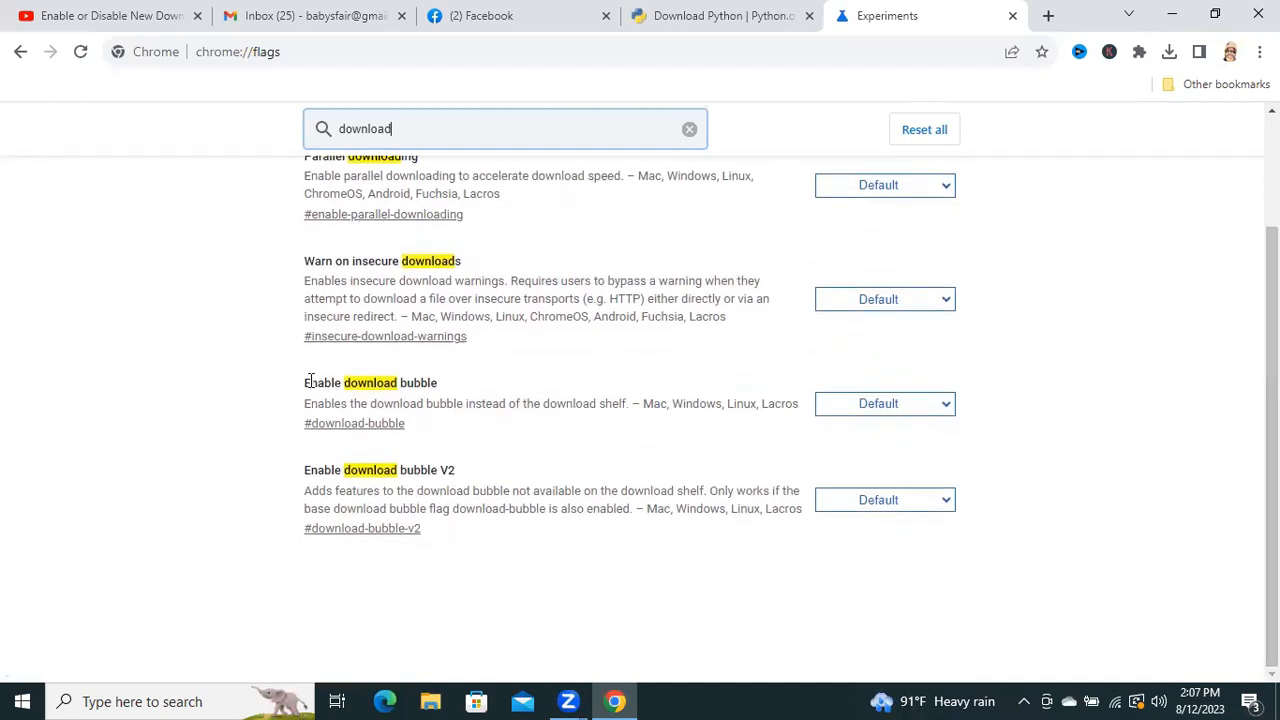
Step: Highlight the 'Enable download bubble' and 'Enable download bubble V2' flag names
{"action": "left_click_drag", "start_coordinate": [310, 382], "coordinate": [441, 390]}
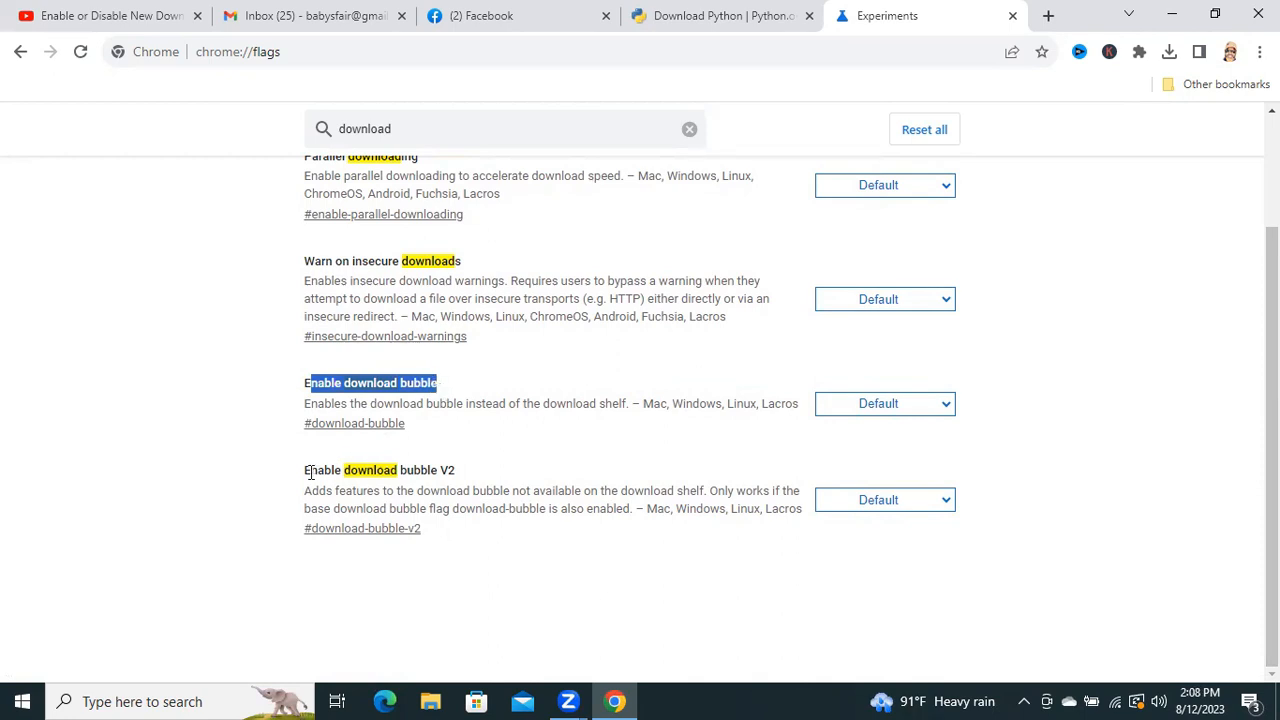
{"action": "left_click_drag", "start_coordinate": [306, 470], "coordinate": [457, 478]}
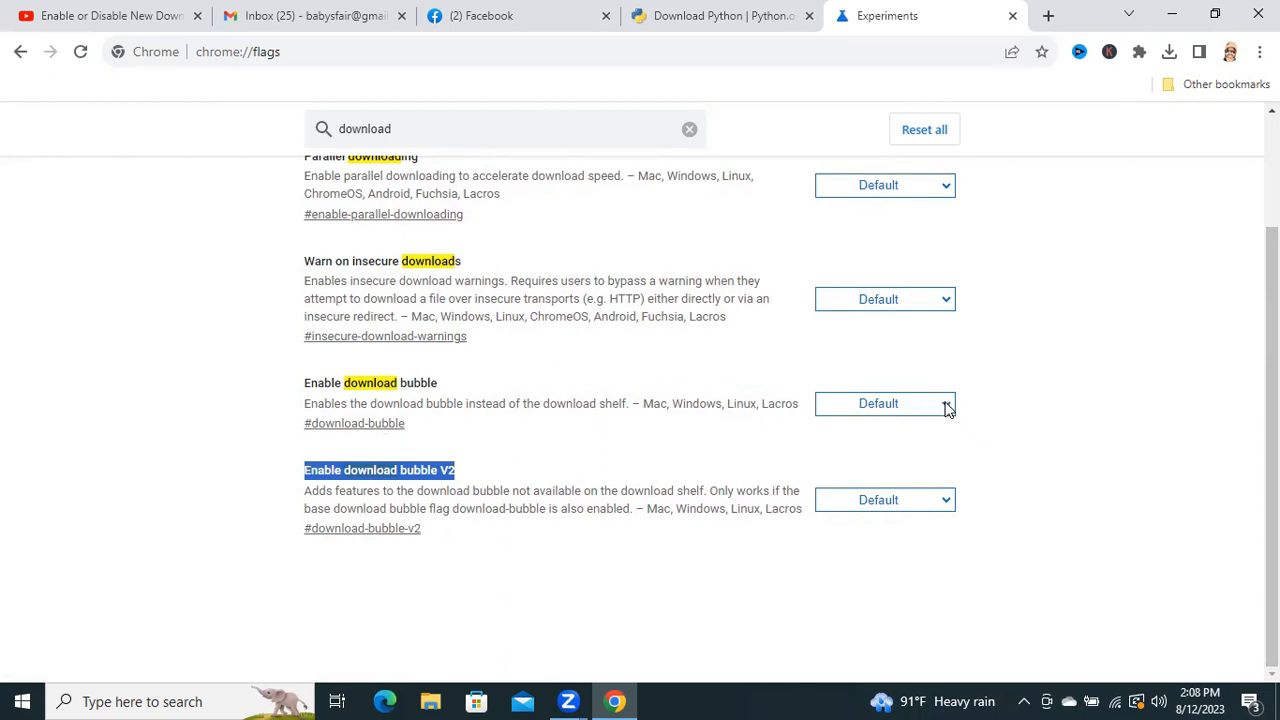
Step: Set both download bubble flags to Disabled and relaunch Chrome to apply them
{"action": "left_click", "coordinate": [947, 405]}
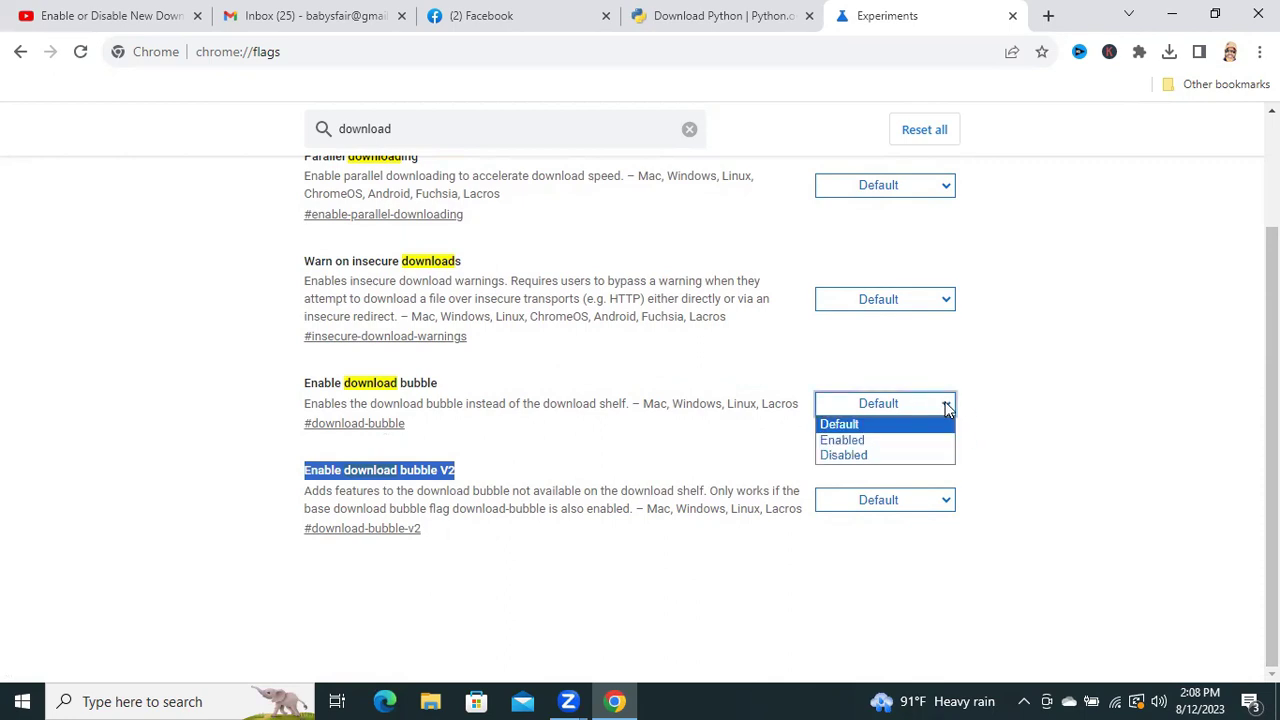
{"action": "left_click", "coordinate": [886, 456]}
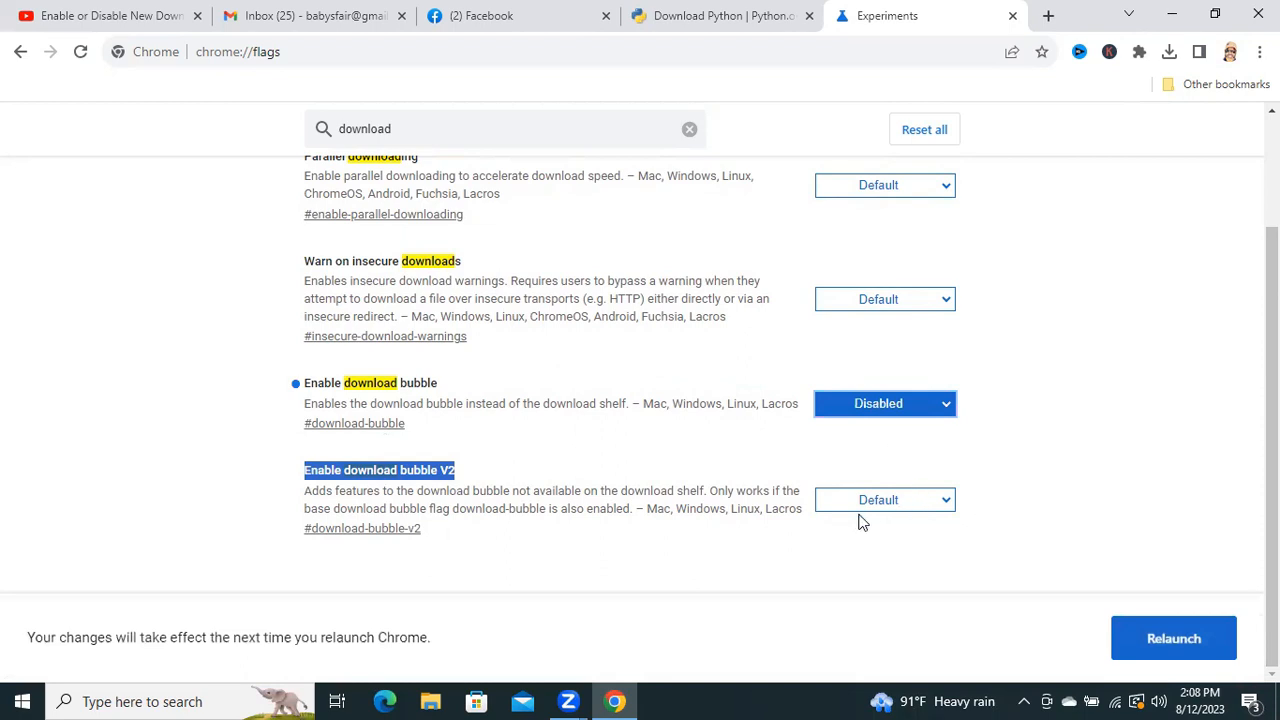
{"action": "left_click", "coordinate": [946, 500]}
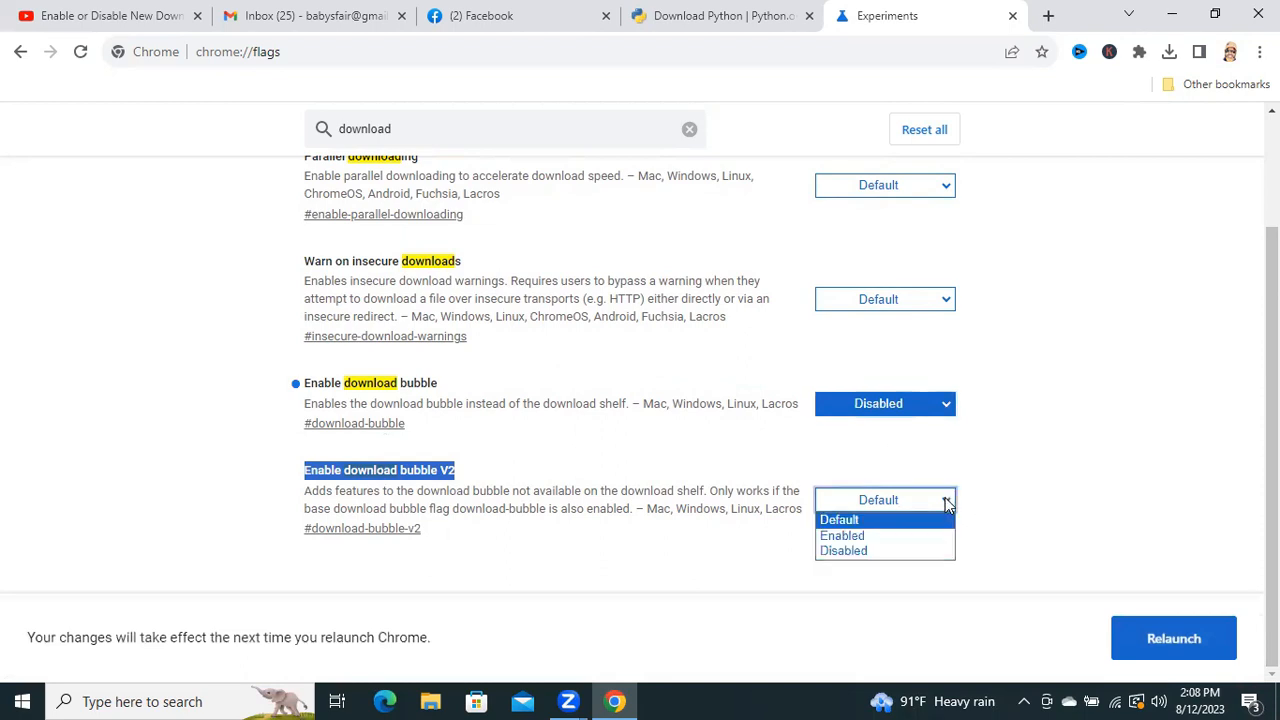
{"action": "left_click", "coordinate": [887, 552]}
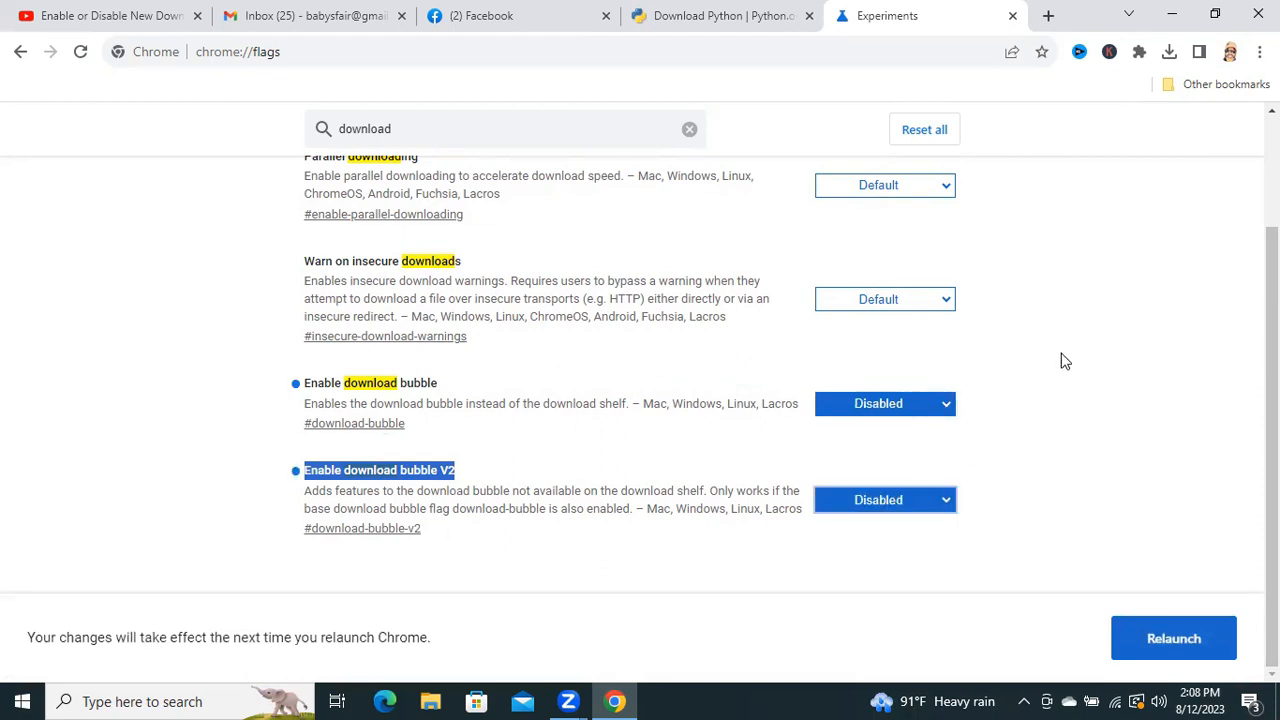
{"action": "left_click", "coordinate": [1168, 640]}
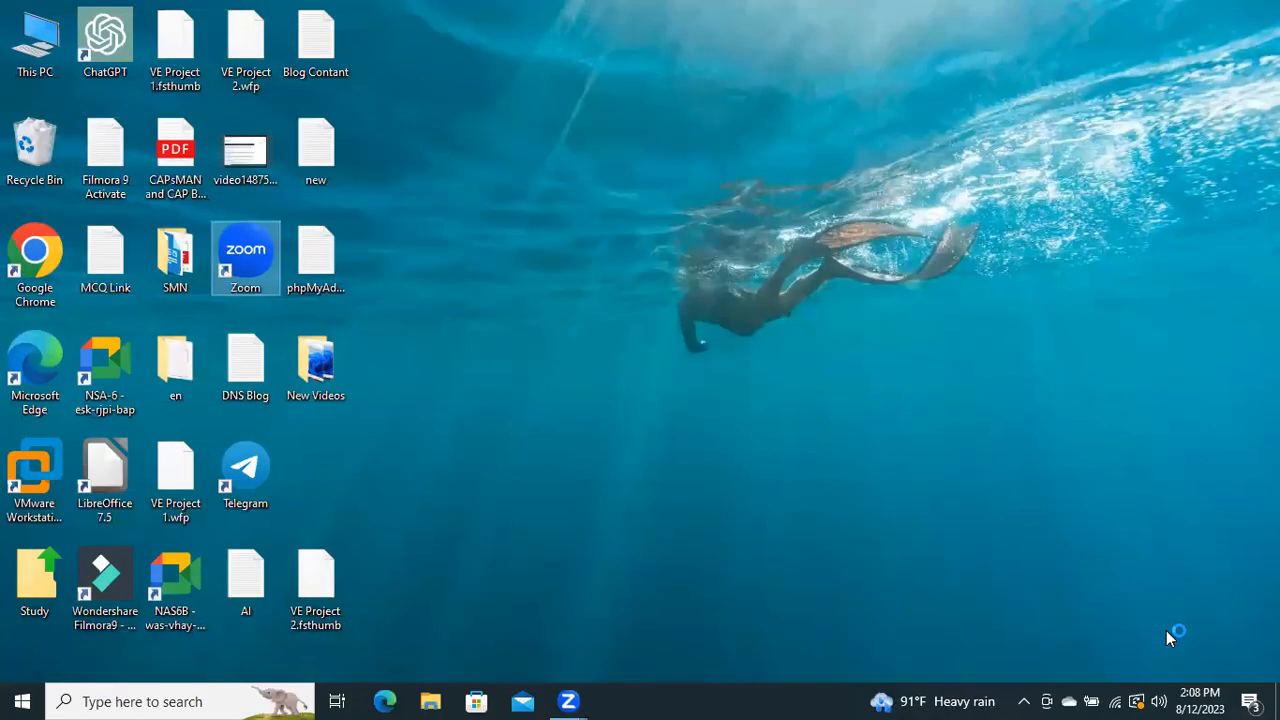
Step: Download the Python 3.11.4 installer again so it lands in the bottom download shelf
{"action": "left_click", "coordinate": [699, 25]}
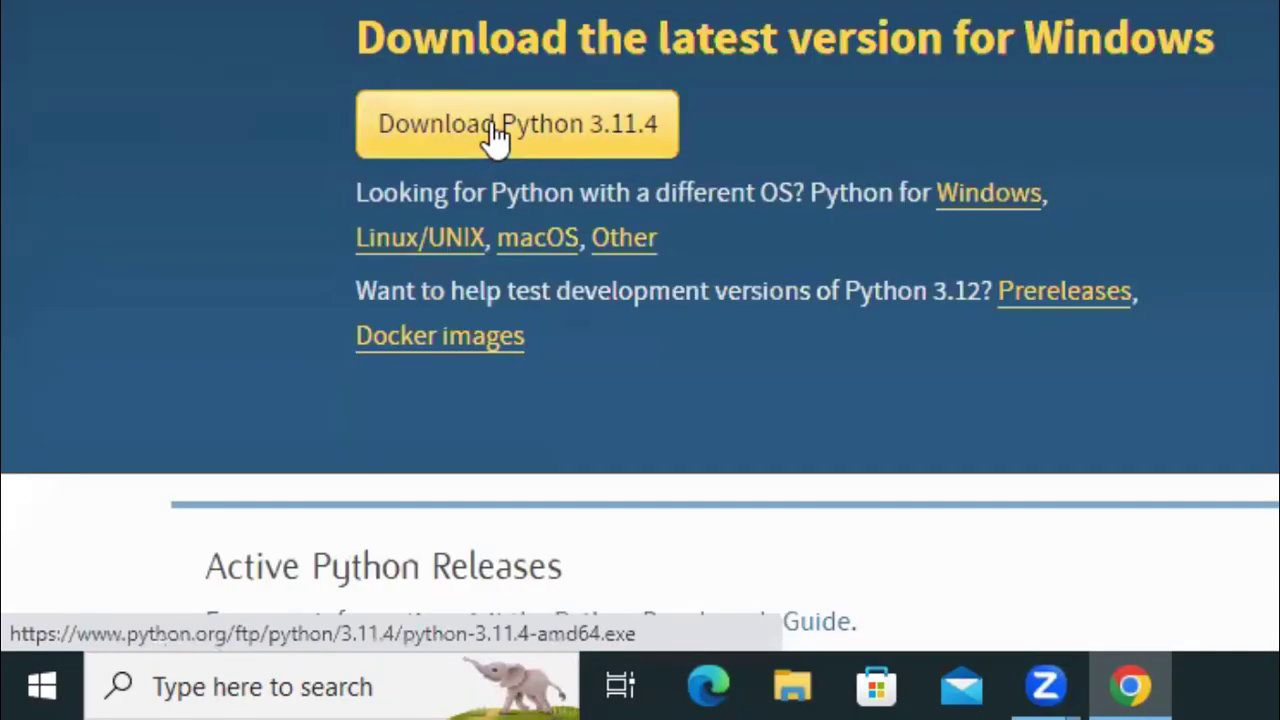
{"action": "left_click", "coordinate": [495, 137]}
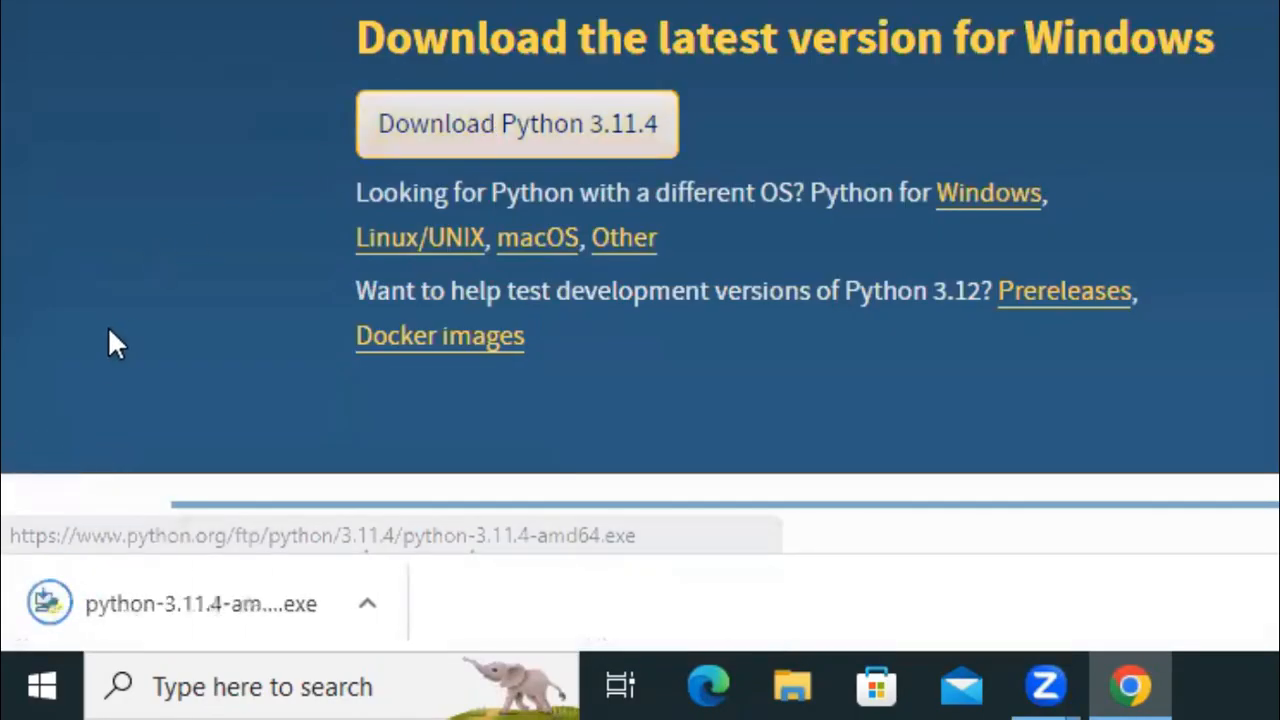